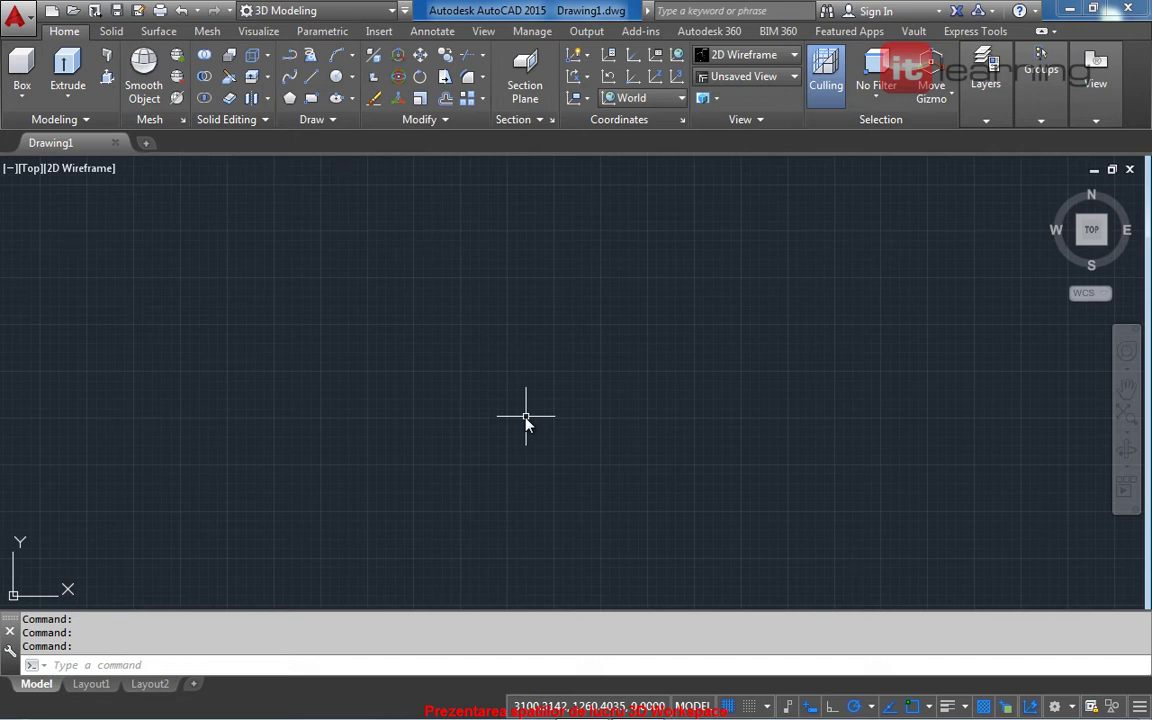
Step: Choose 3D Basics from the Quick Access Toolbar workspace list
click(393, 12)
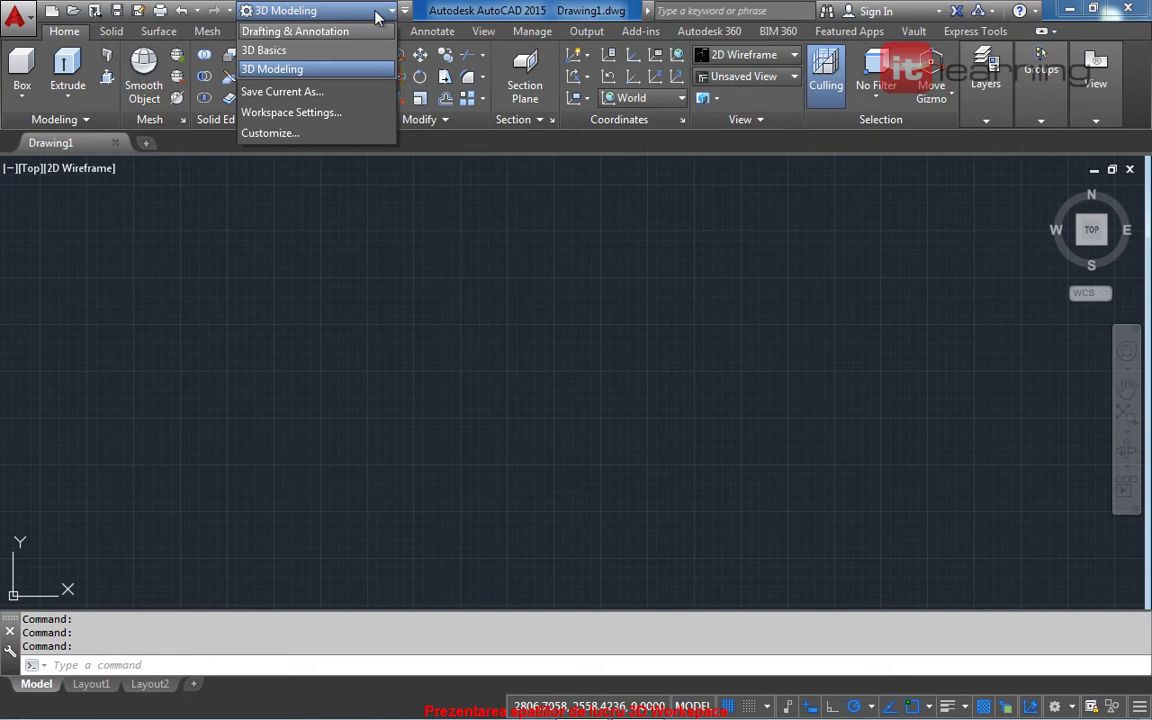
click(268, 52)
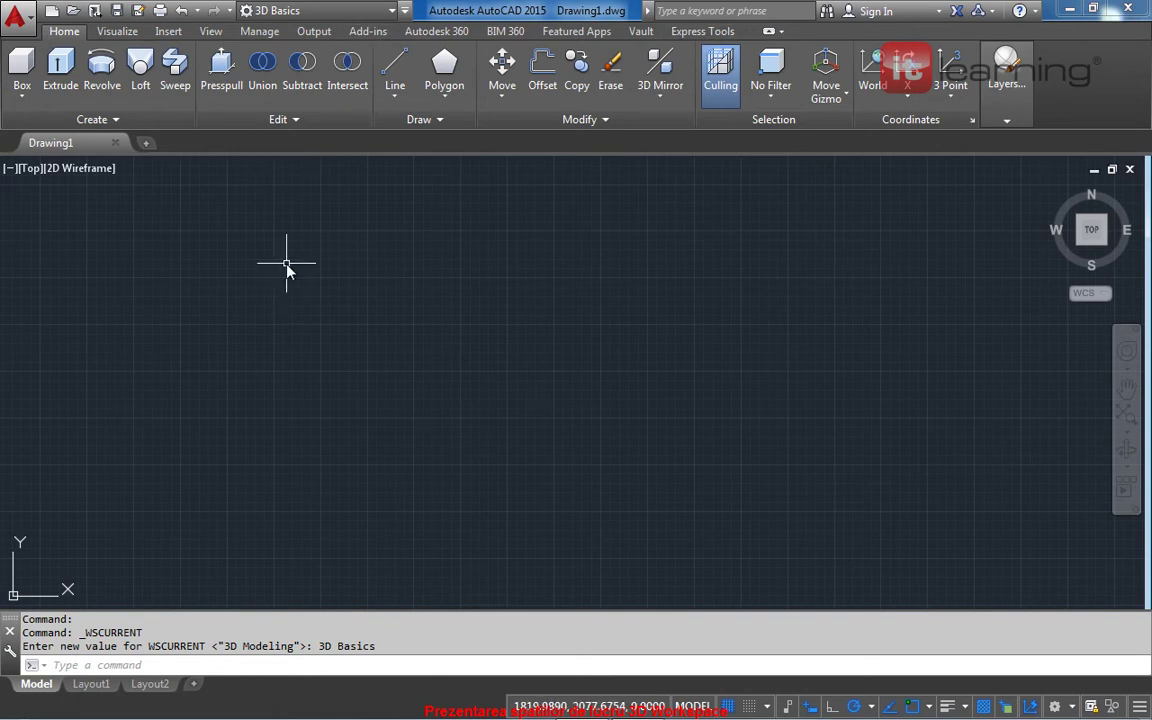
Step: Uncheck Add-ins, Autodesk 360 and BIM 360 in the ribbon's Show Tabs menu
right_click(348, 37)
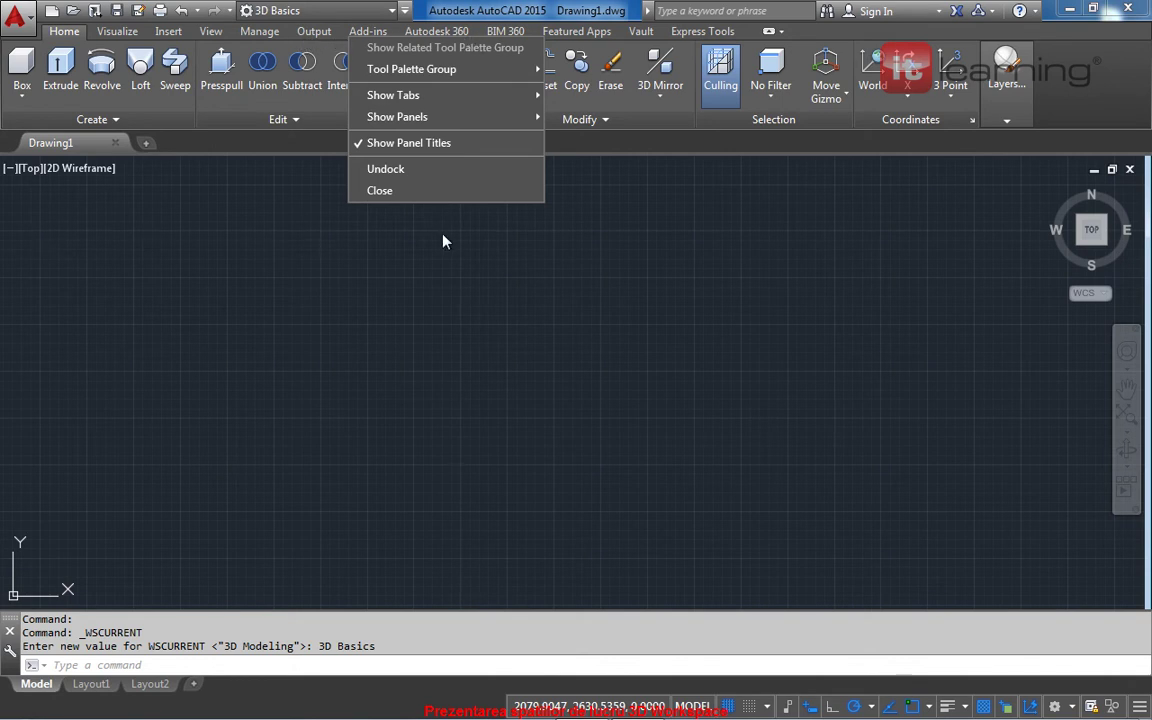
mouse_move(393, 95)
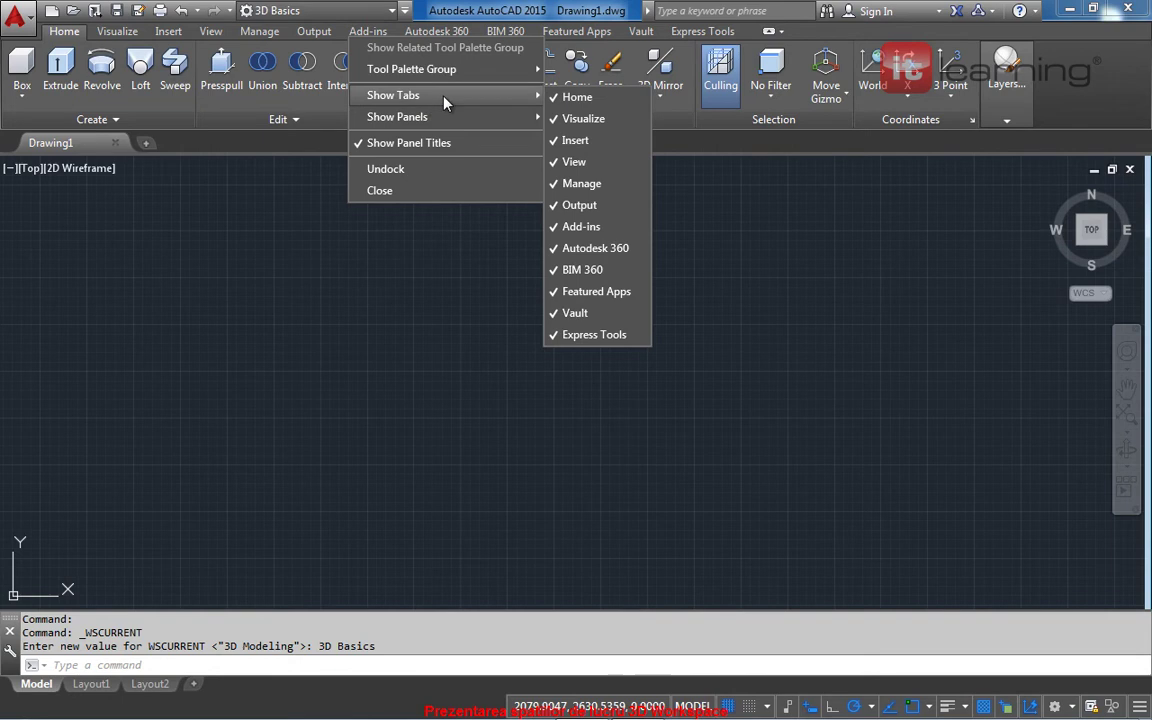
click(557, 228)
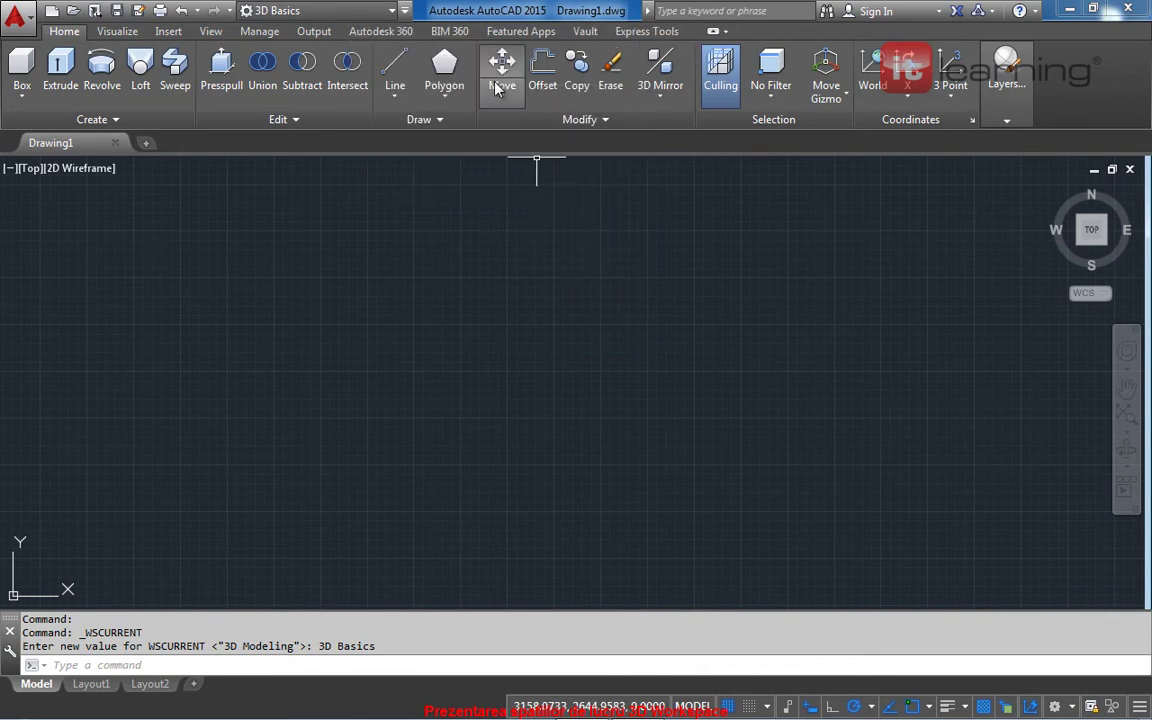
right_click(427, 40)
mouse_move(470, 93)
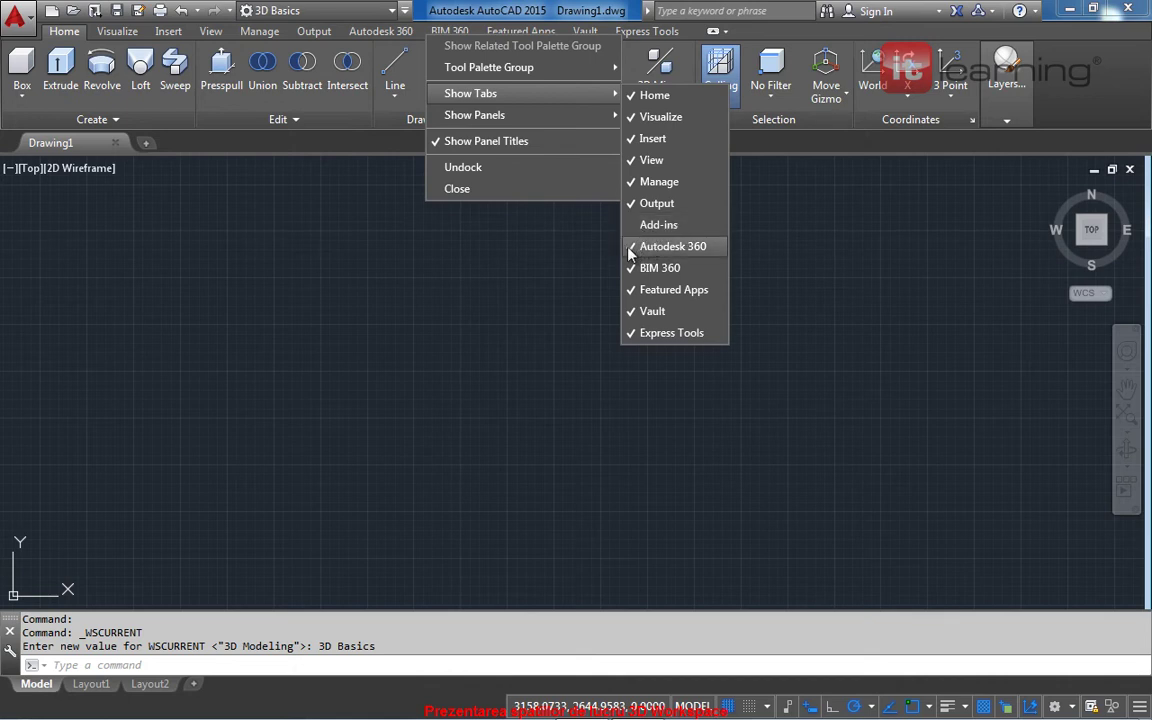
click(629, 251)
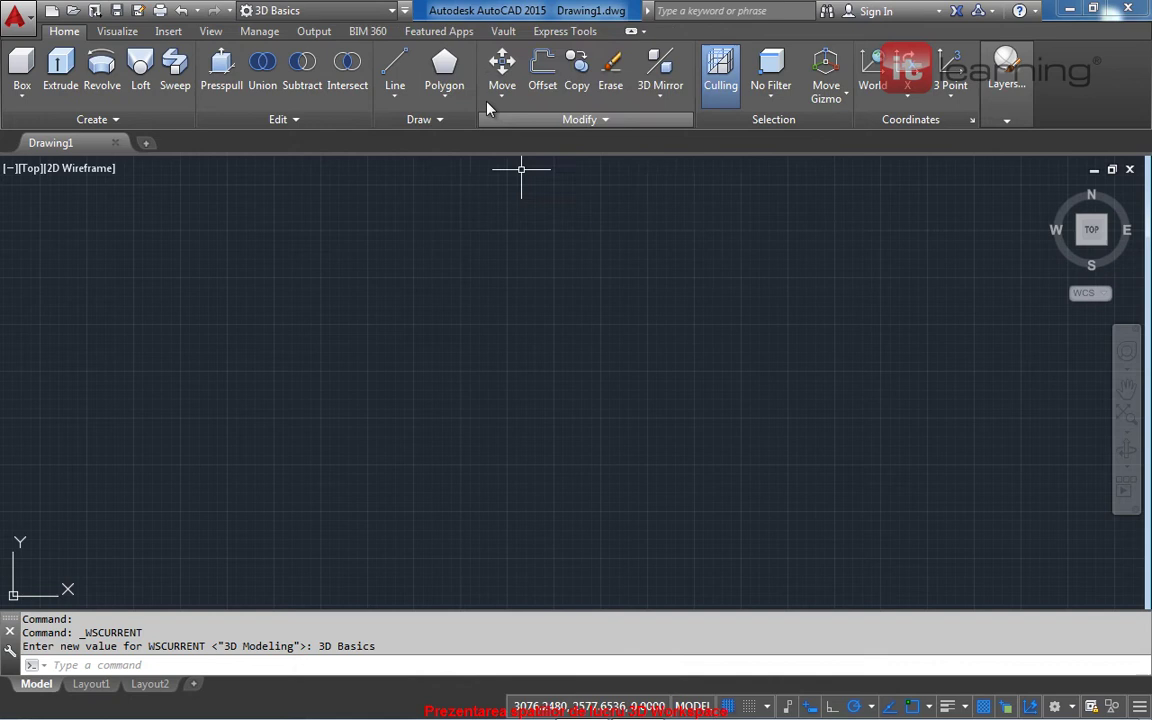
right_click(477, 40)
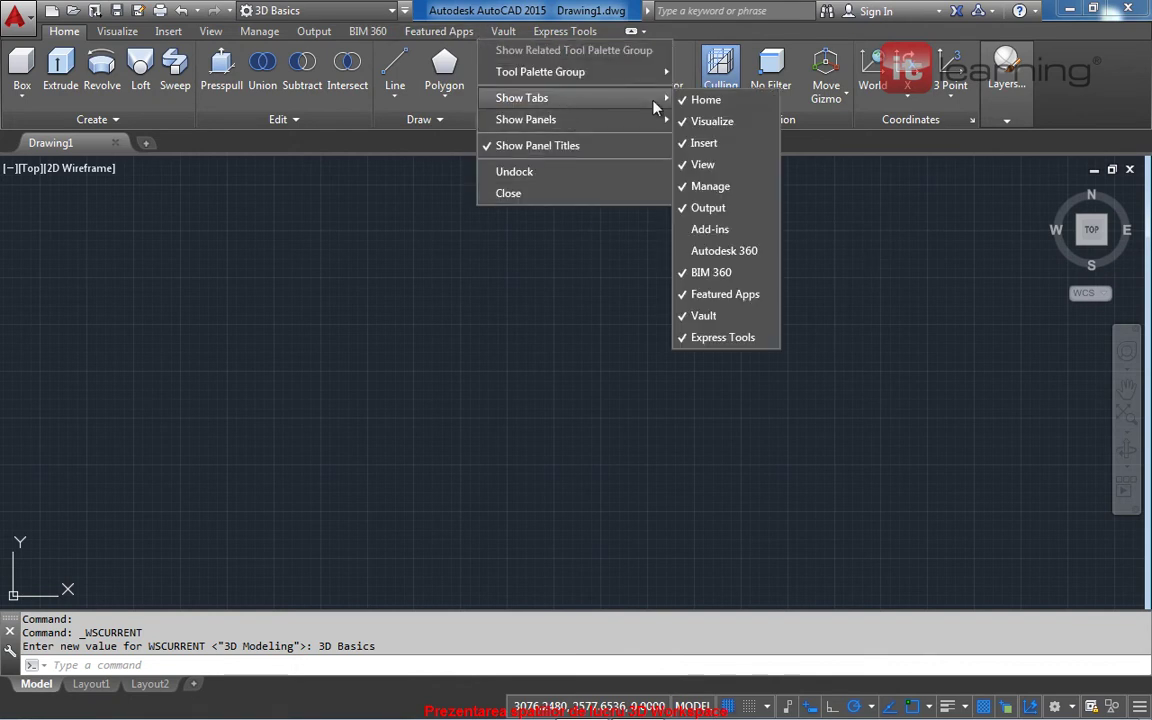
mouse_move(522, 98)
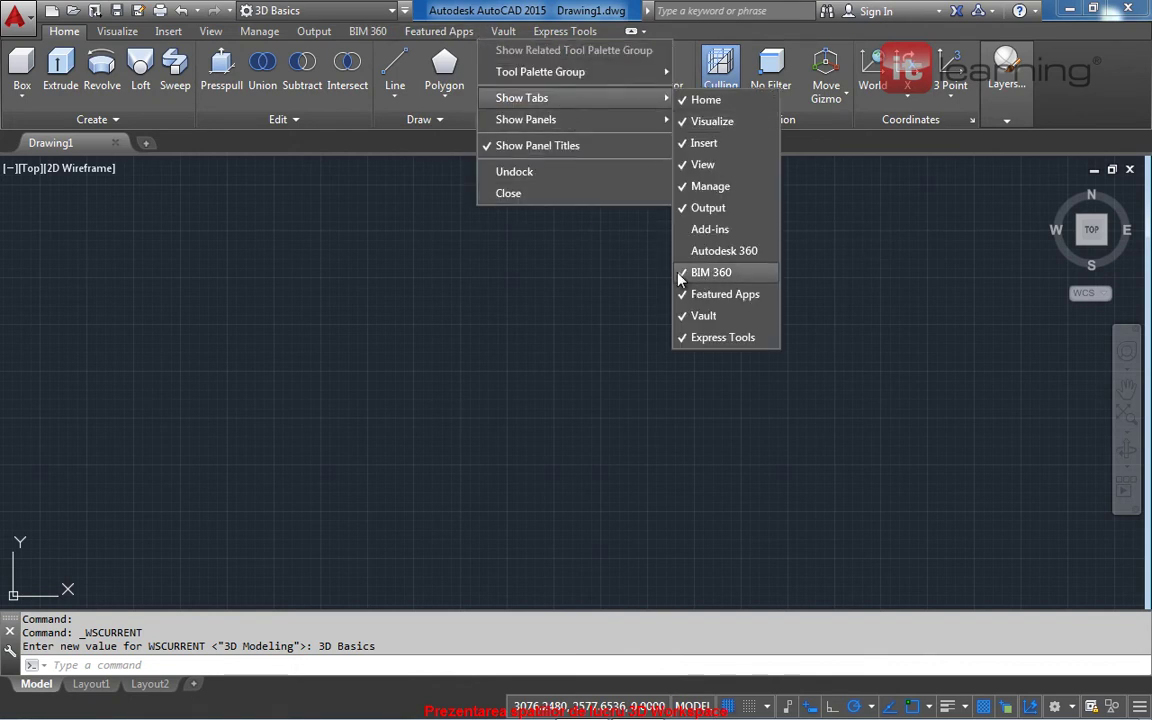
click(679, 278)
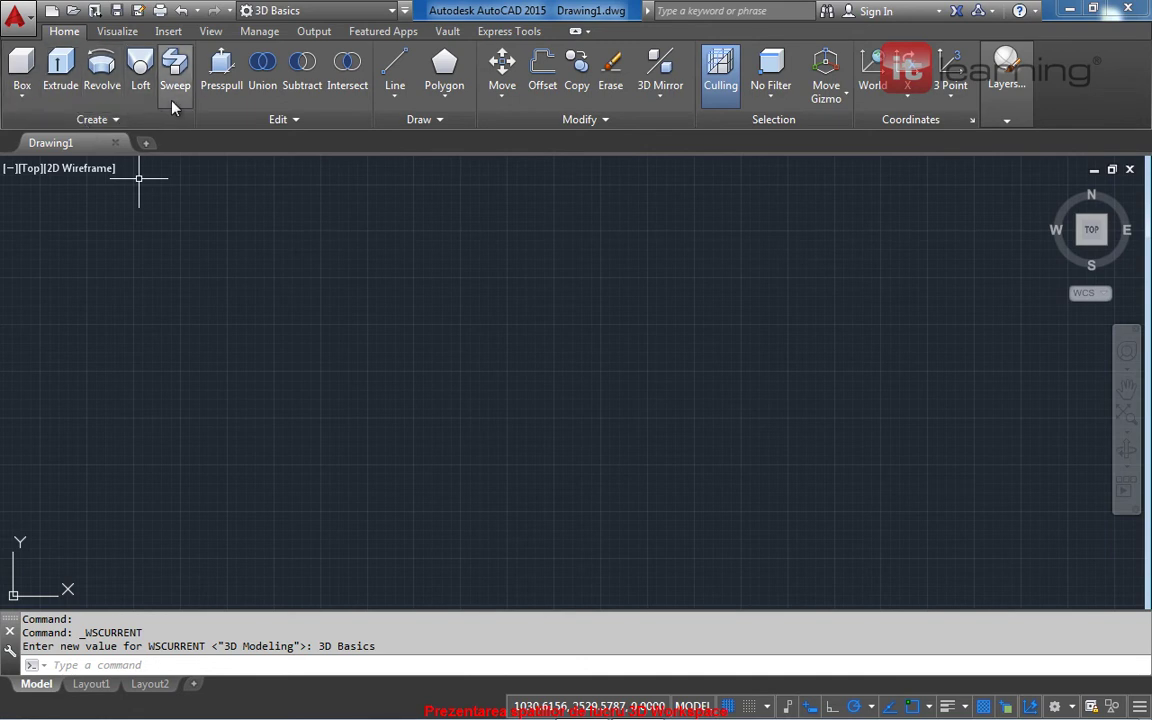
click(95, 120)
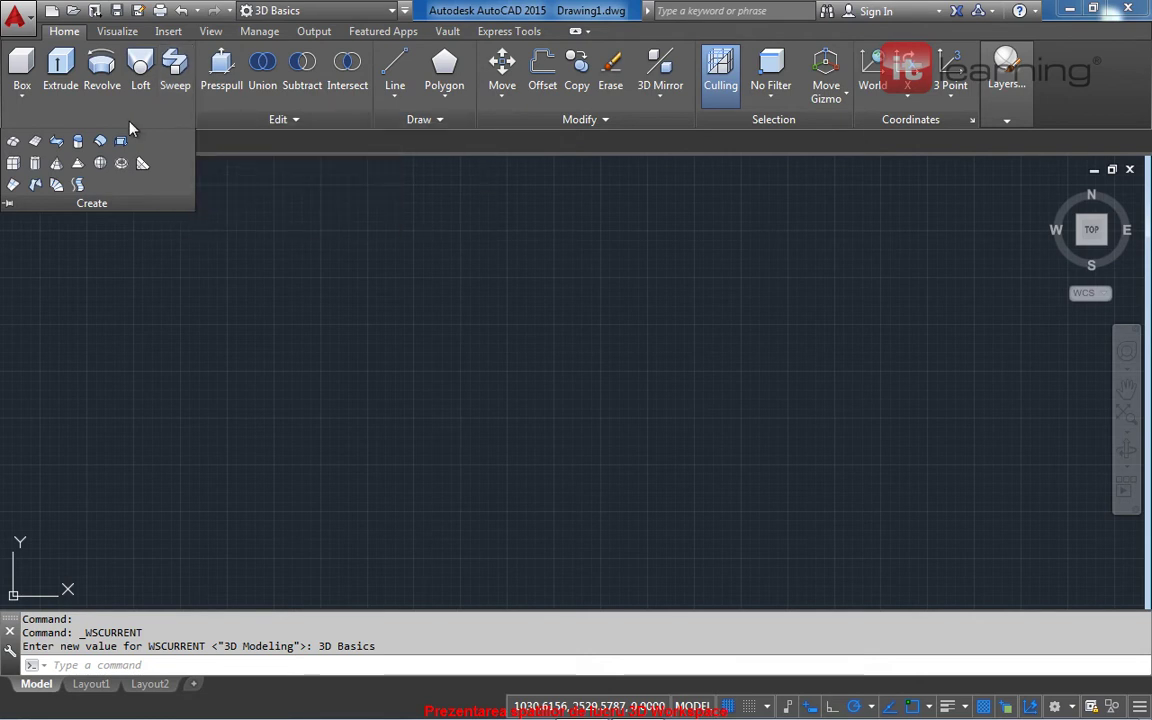
click(22, 100)
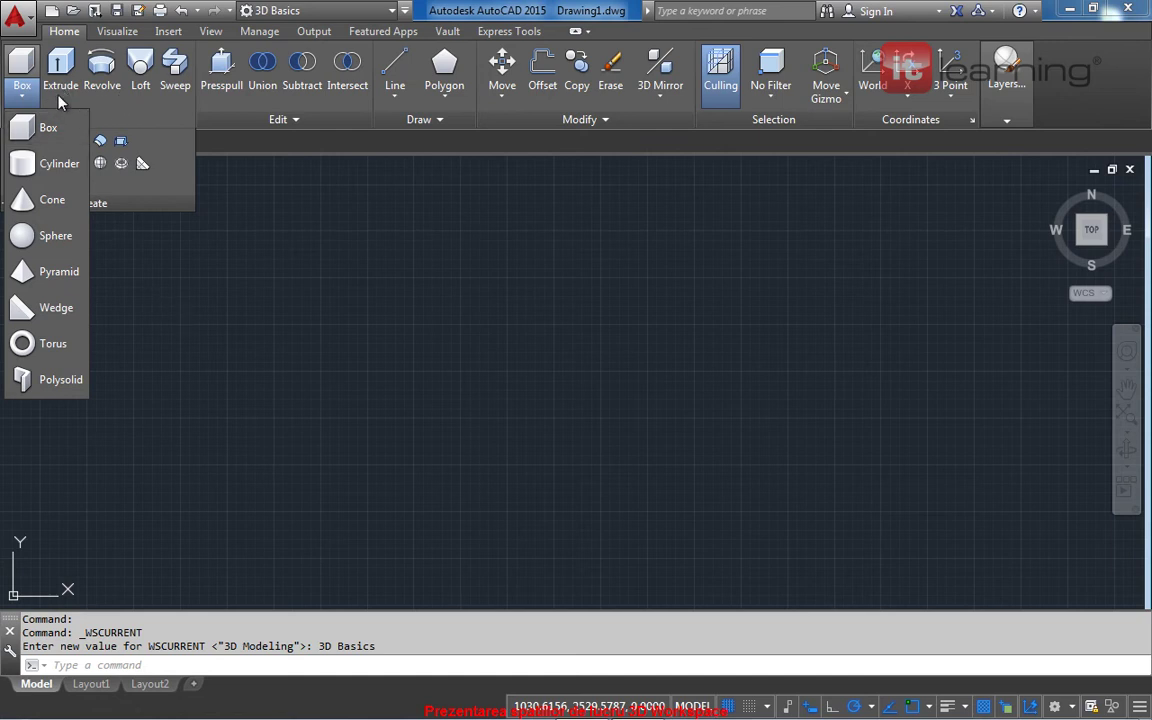
click(130, 240)
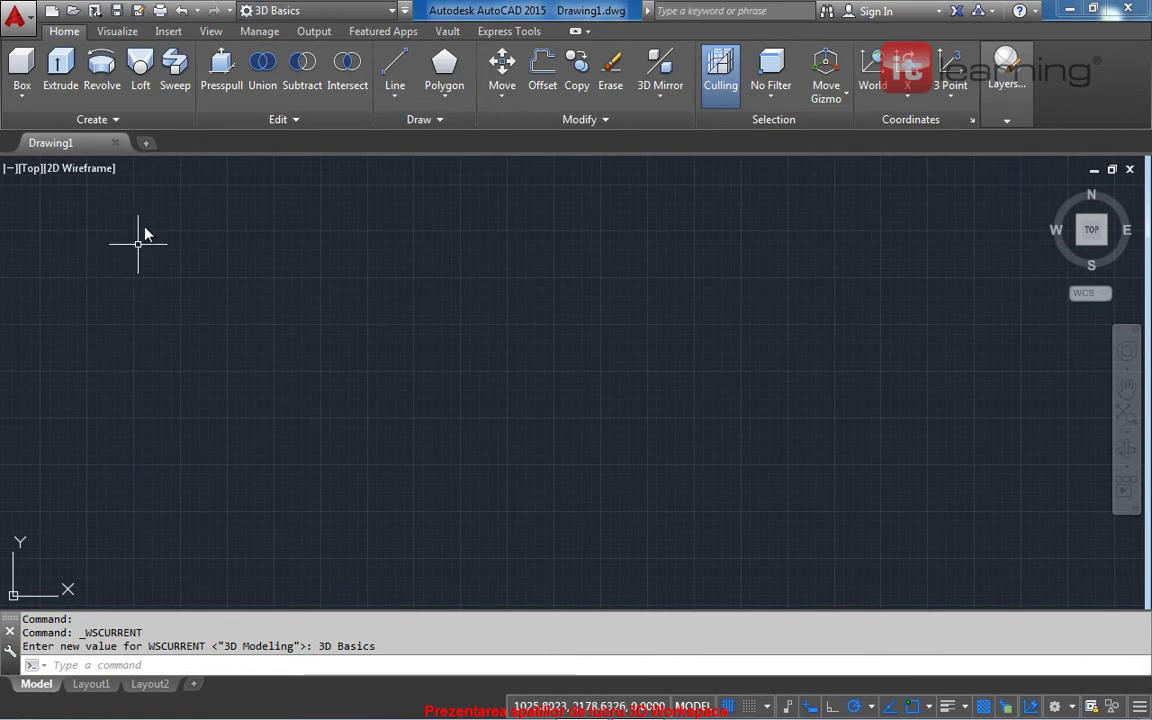
Step: Expand the Create panel and the Edit panel to show their hidden tools
click(120, 117)
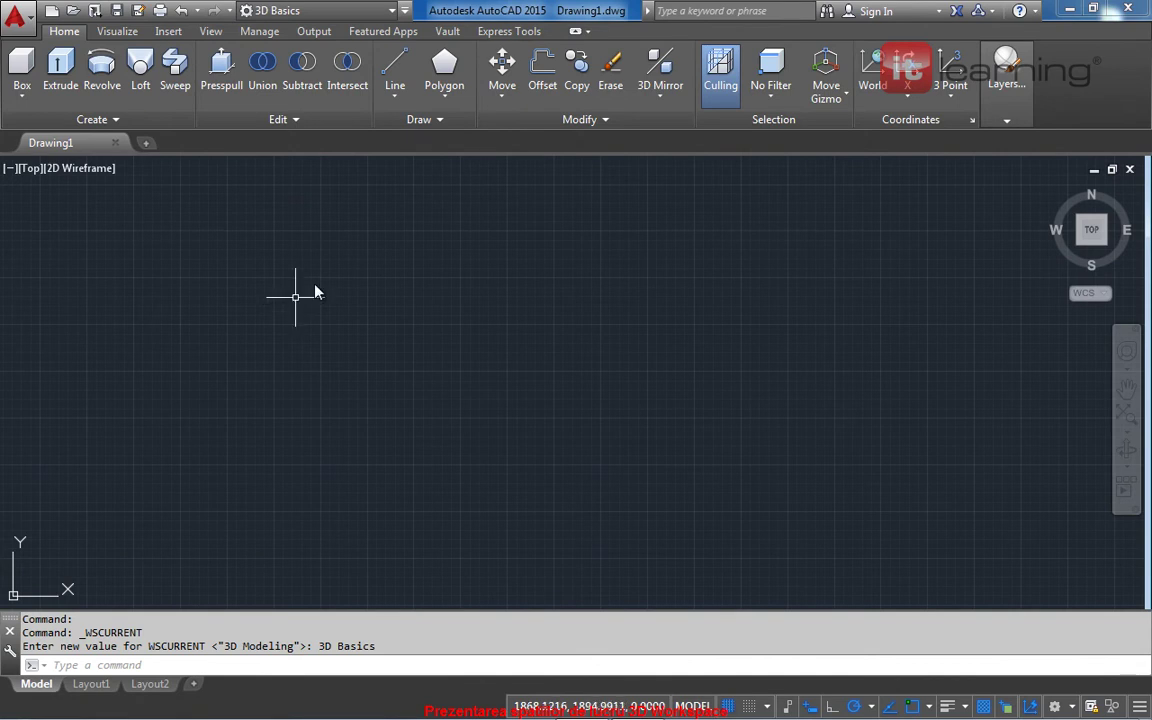
click(307, 122)
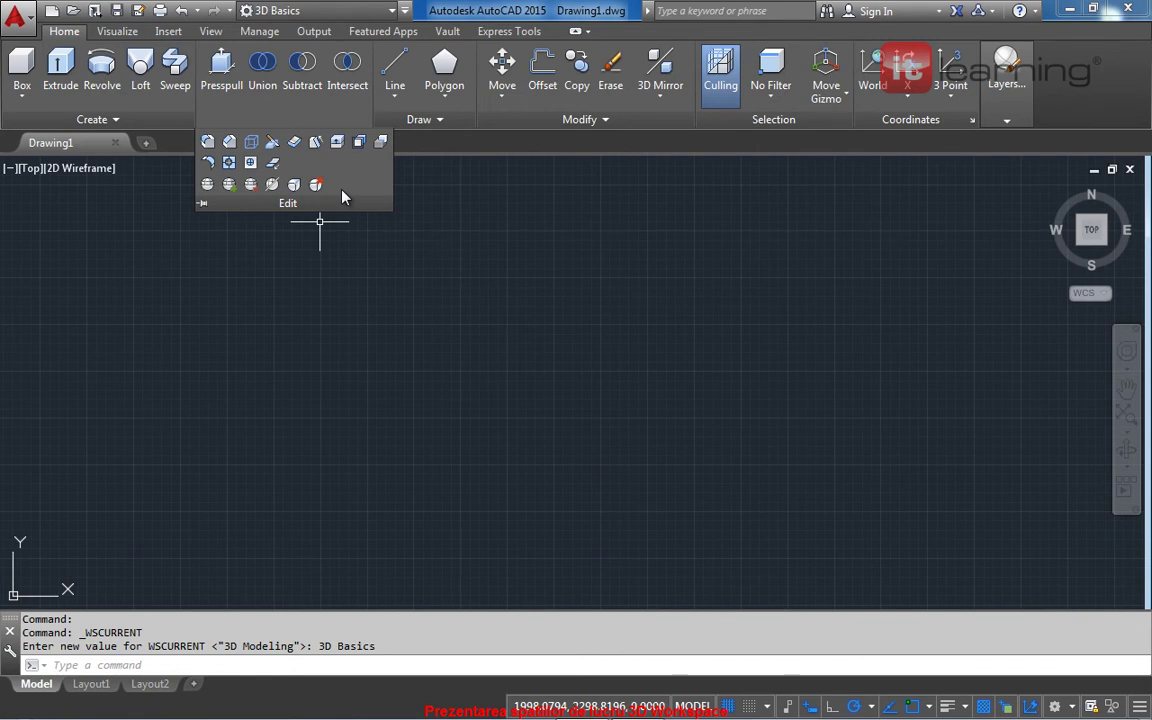
Step: Expand the Draw panel, browse the Line and Polygon options, then expand Modify
click(432, 121)
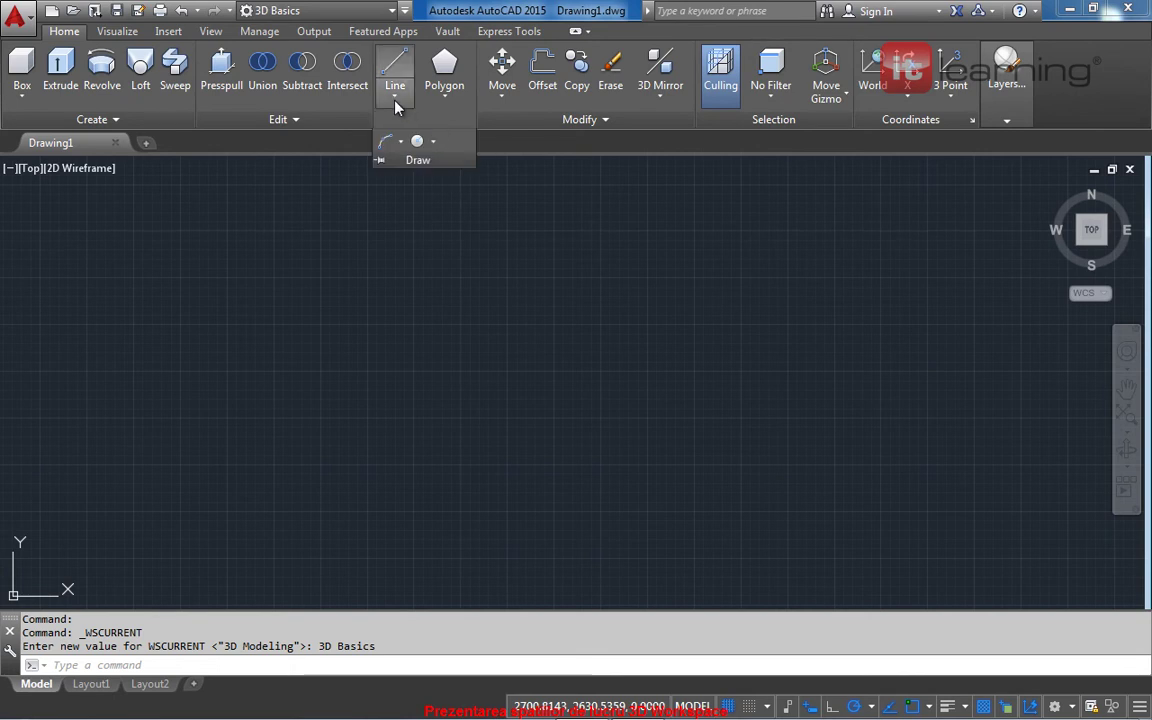
click(396, 103)
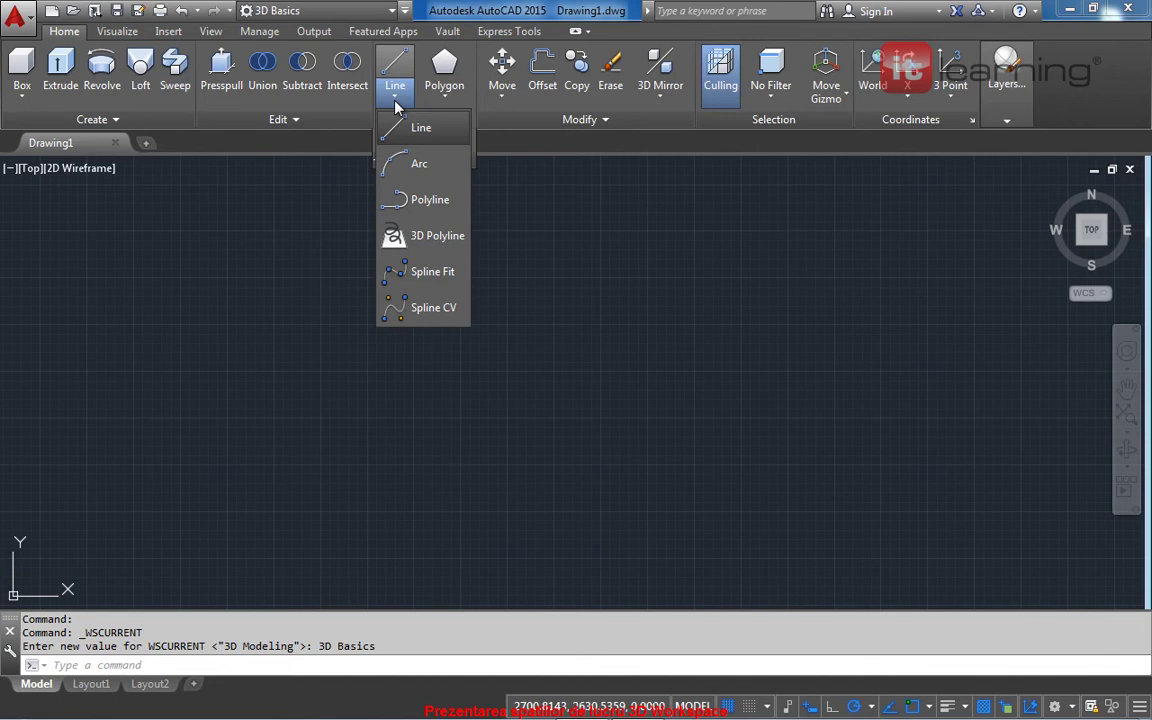
click(453, 100)
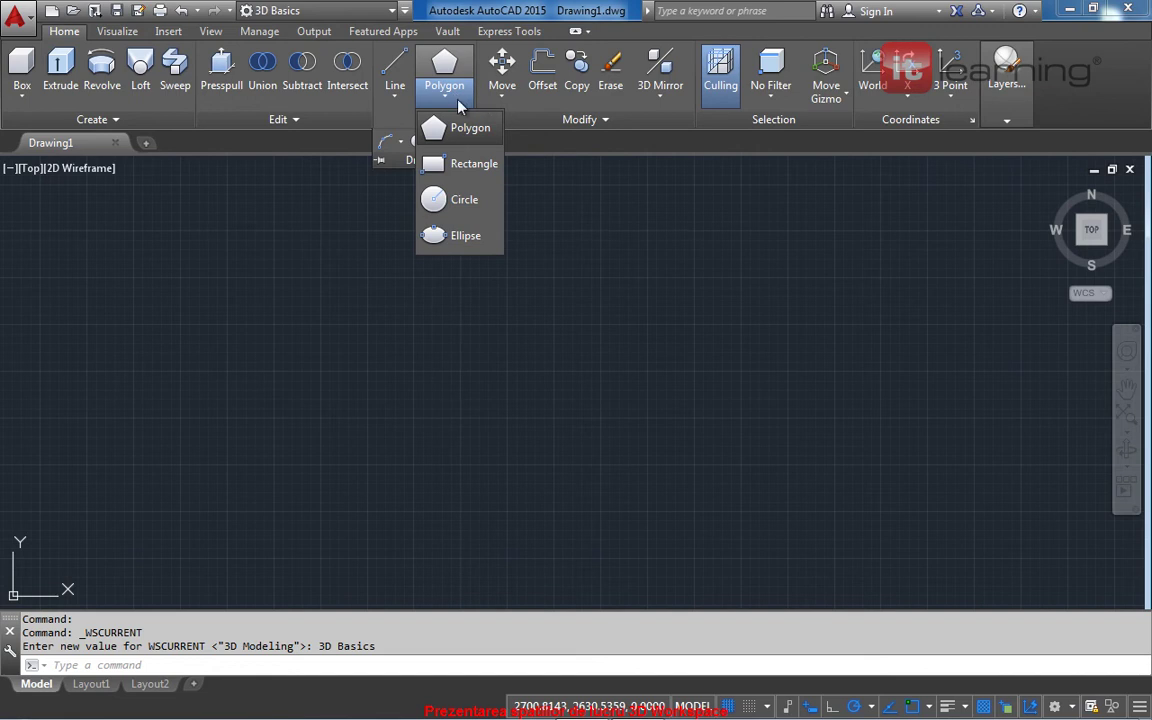
click(446, 280)
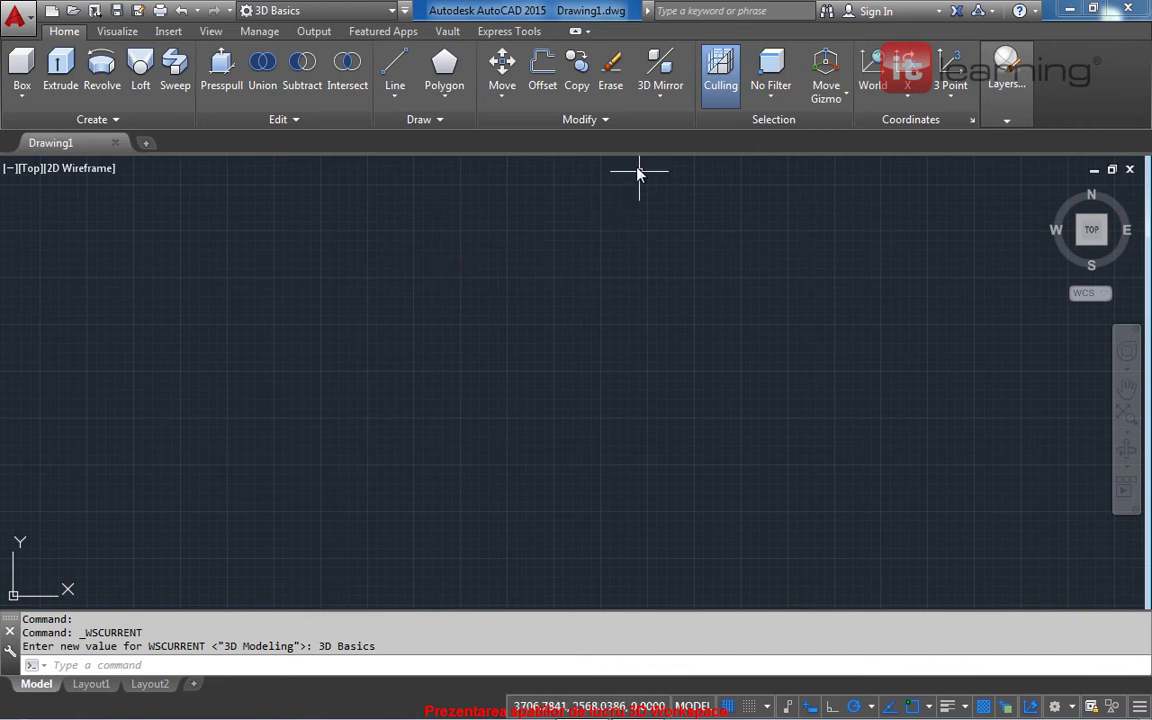
click(615, 126)
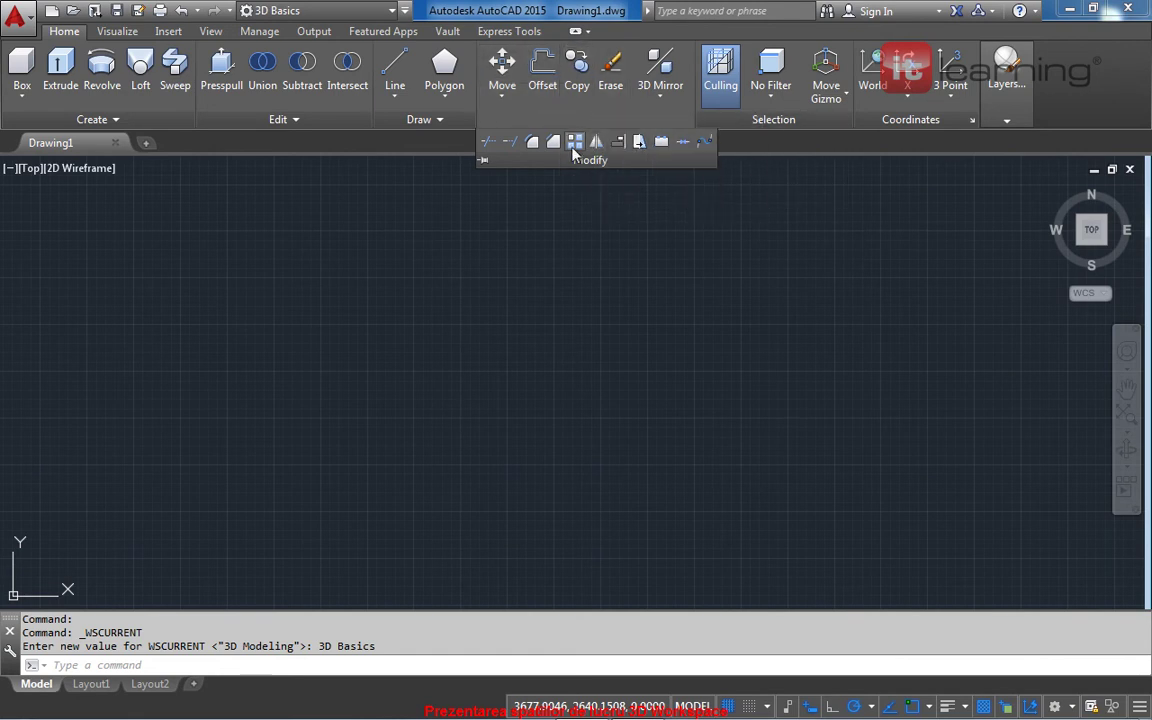
Step: Browse the 3D Mirror, 3D Align and 3D Array variants, then collapse Modify
click(666, 100)
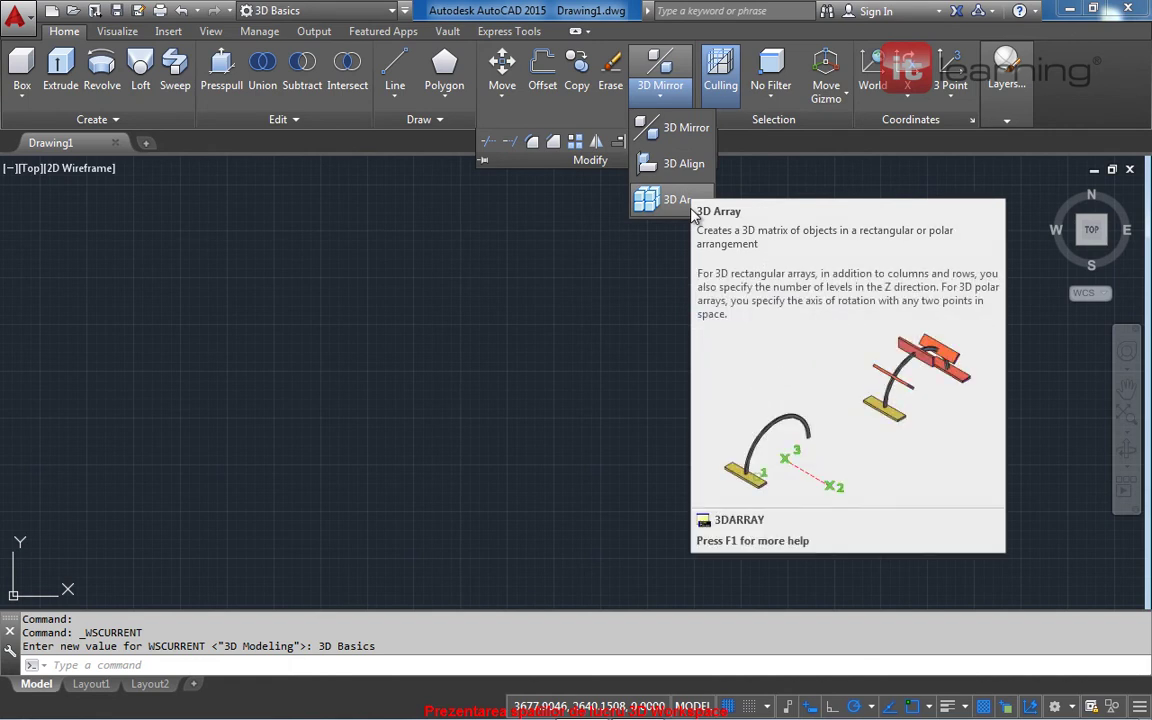
mouse_move(676, 200)
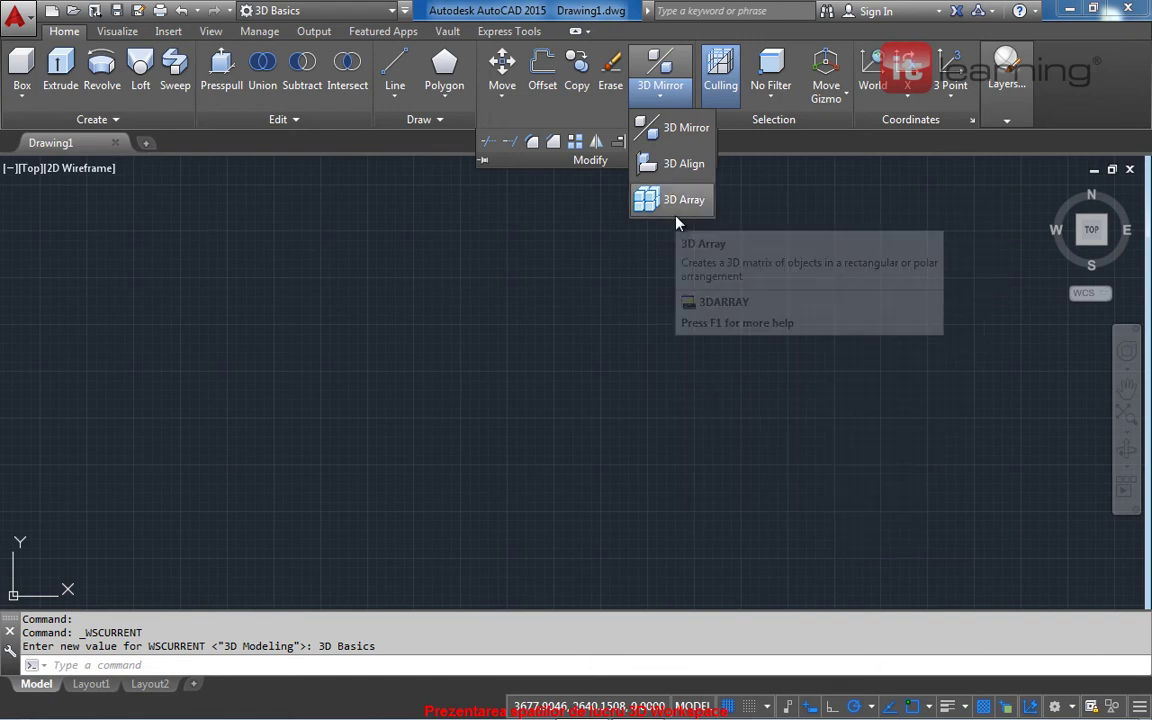
click(647, 292)
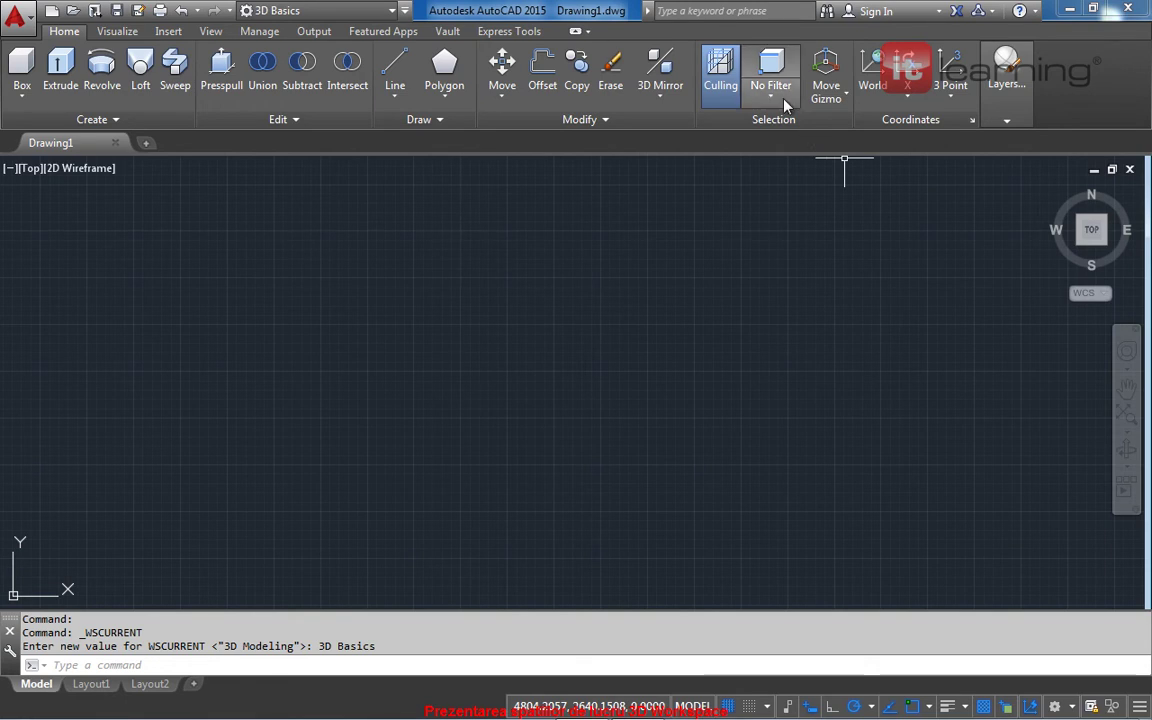
click(786, 105)
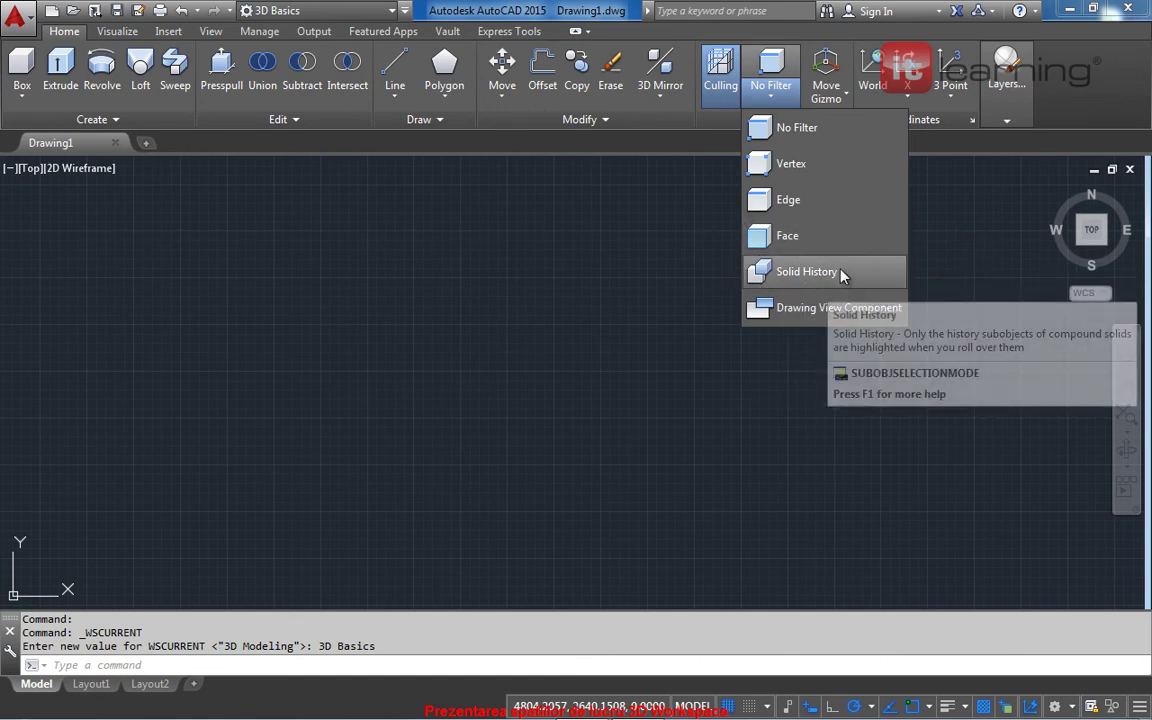
click(803, 376)
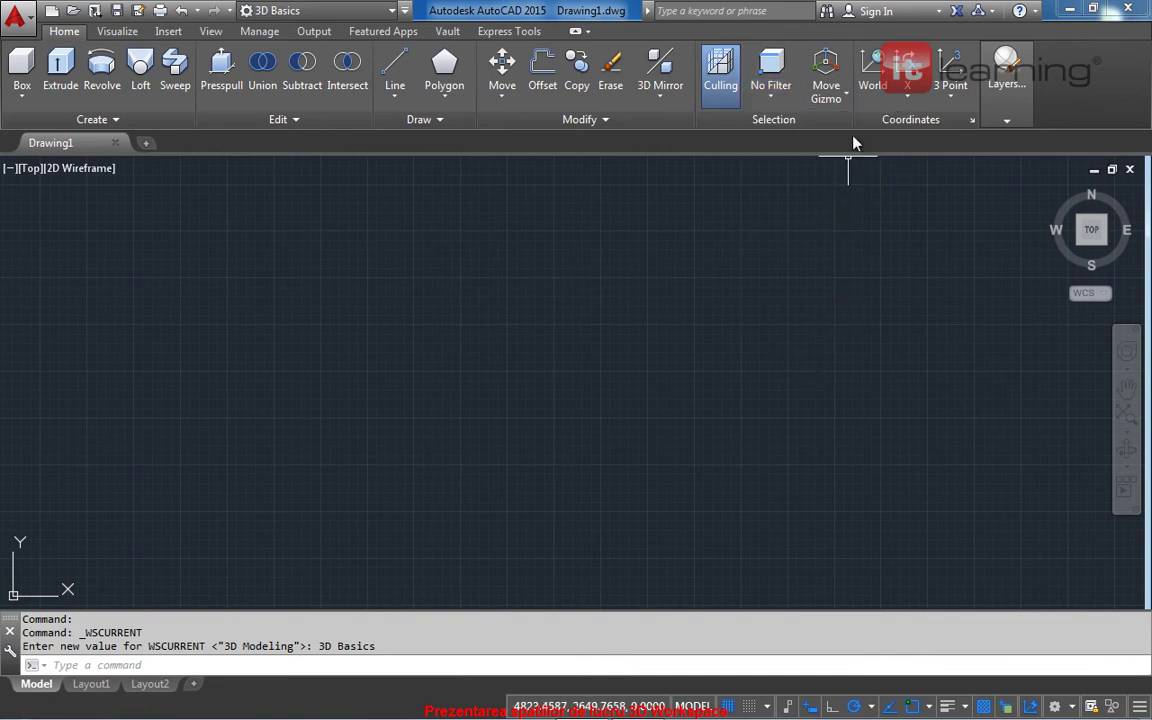
click(845, 100)
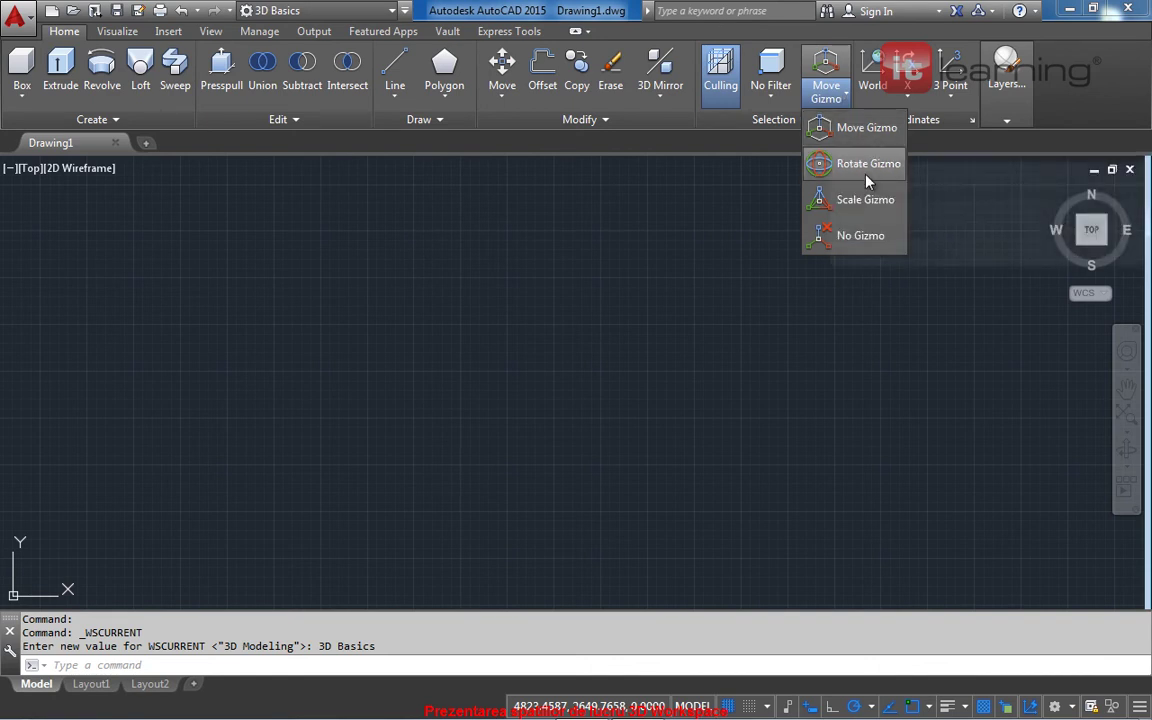
click(819, 298)
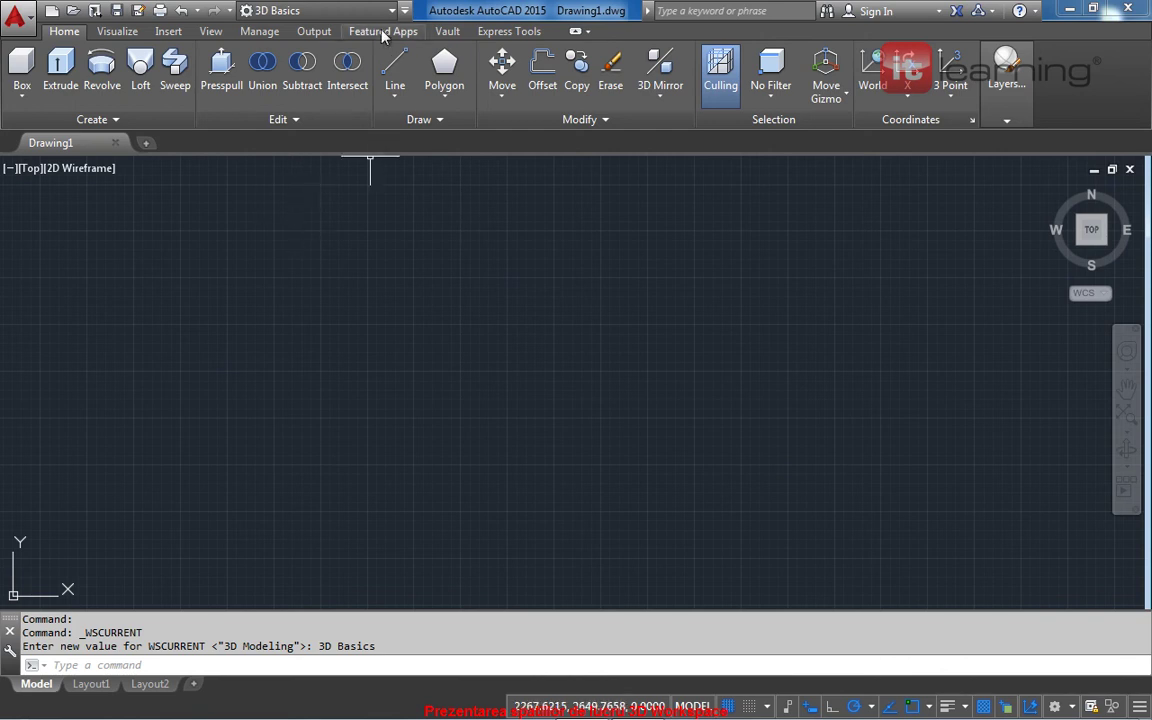
Step: Choose 3D Modeling from the workspace list, expand the grouping tools, and show the Solid tab
click(357, 11)
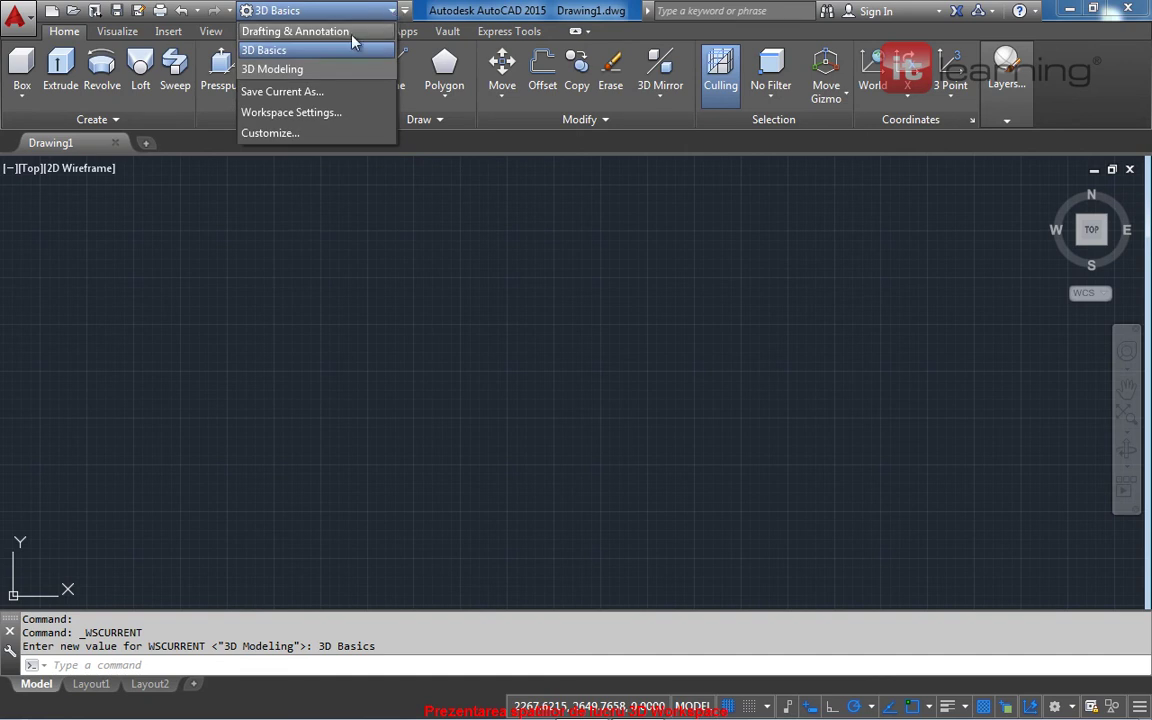
click(280, 69)
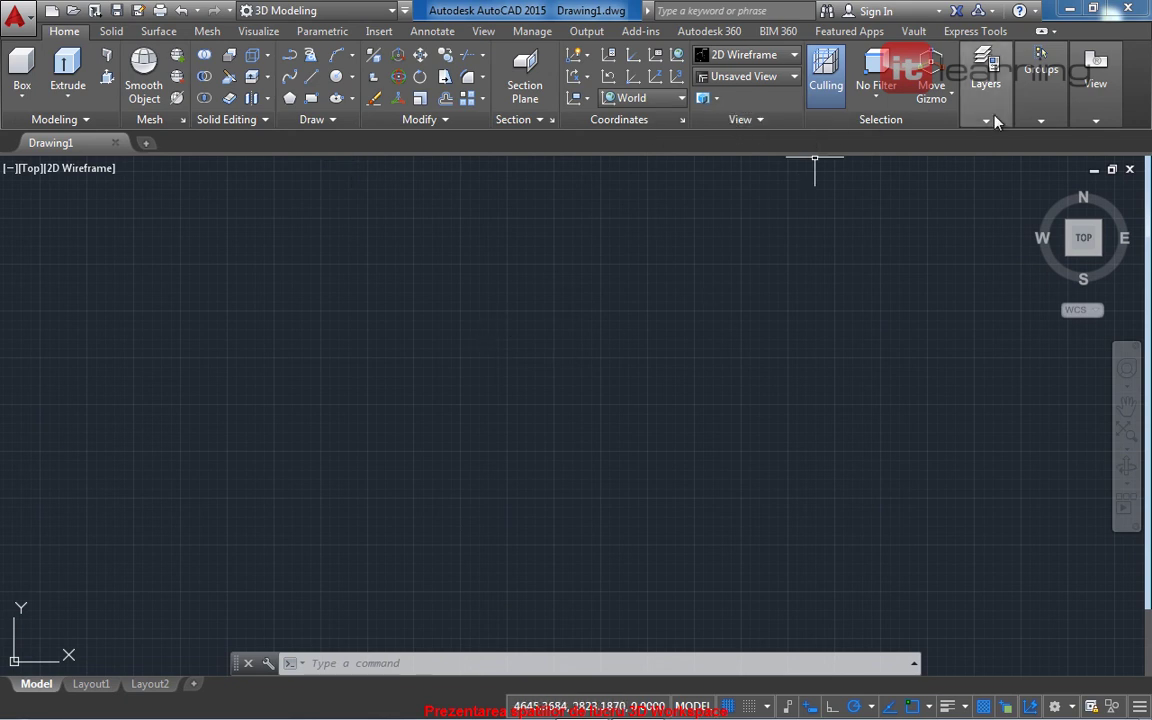
click(1041, 120)
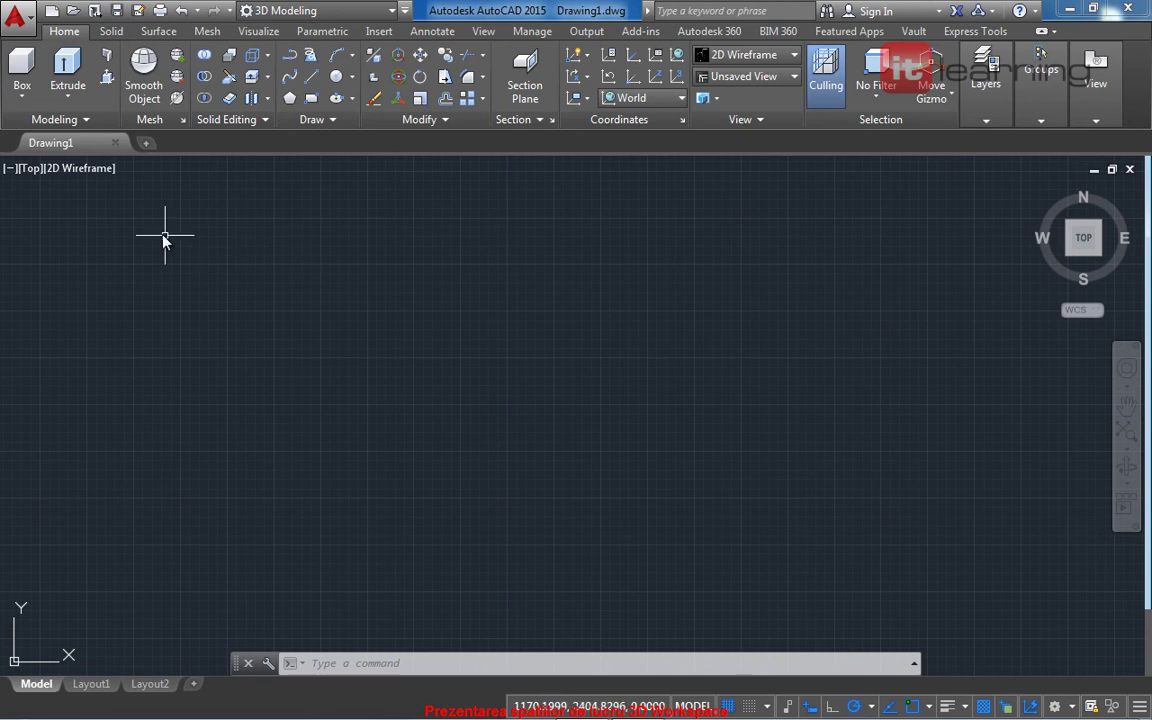
click(112, 33)
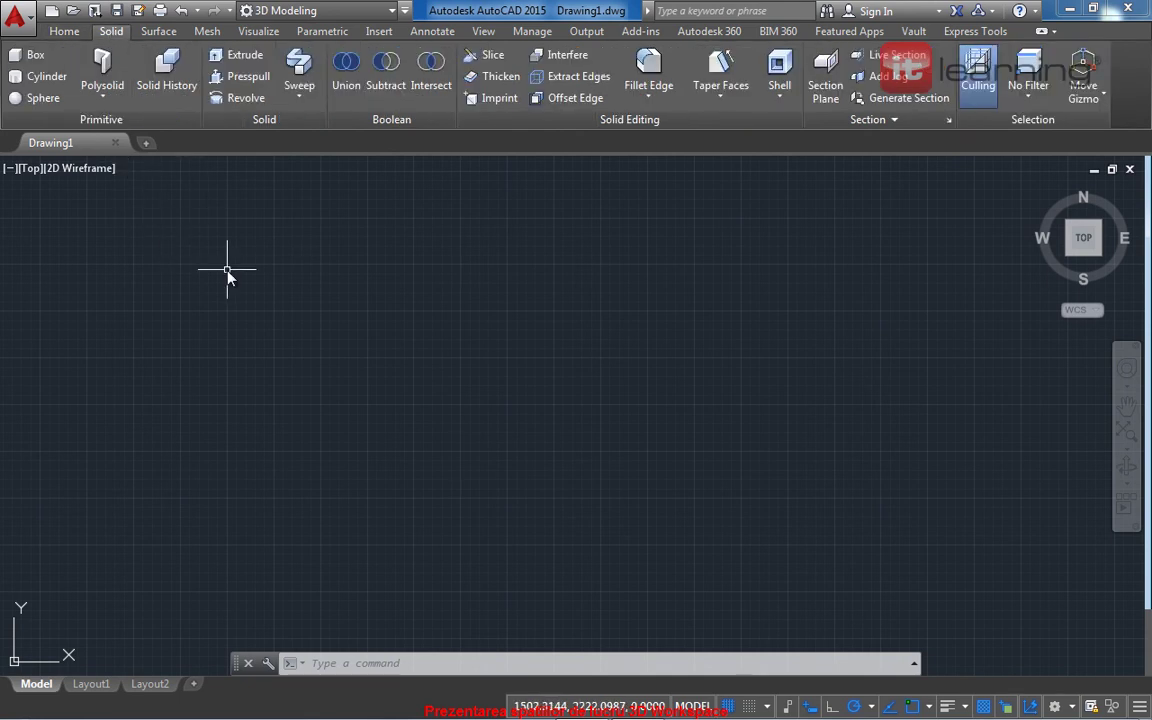
Step: Show the Surface tab tools, then switch to the Mesh tab
click(158, 31)
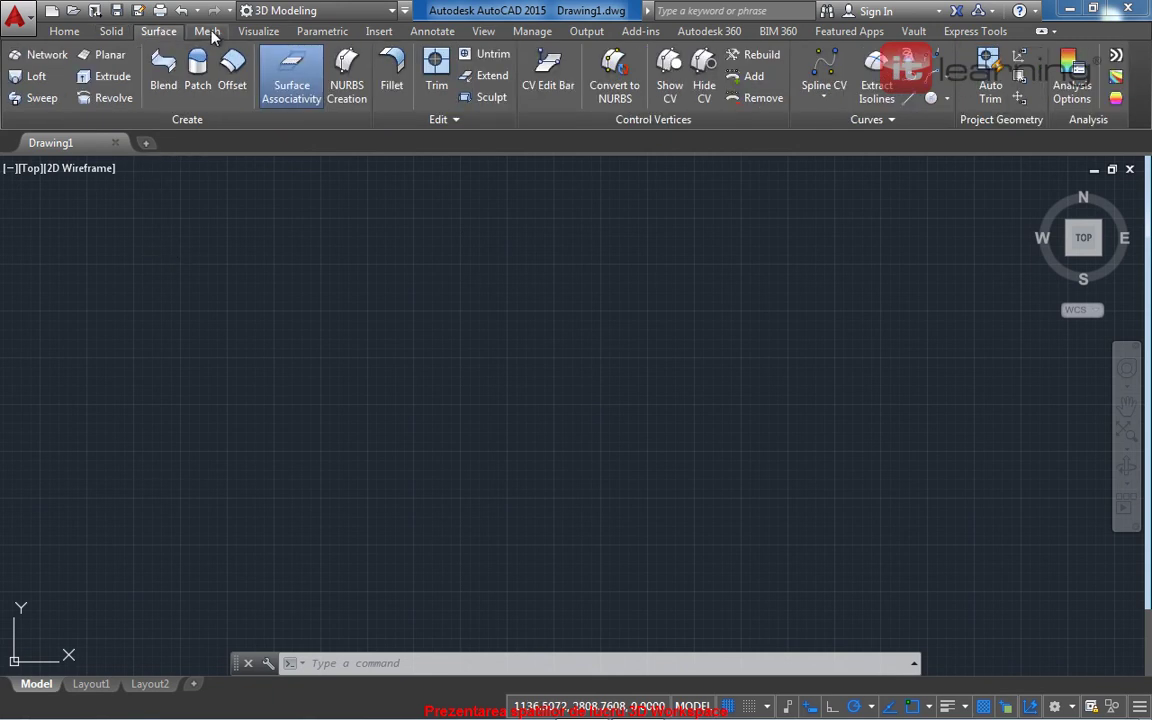
click(209, 33)
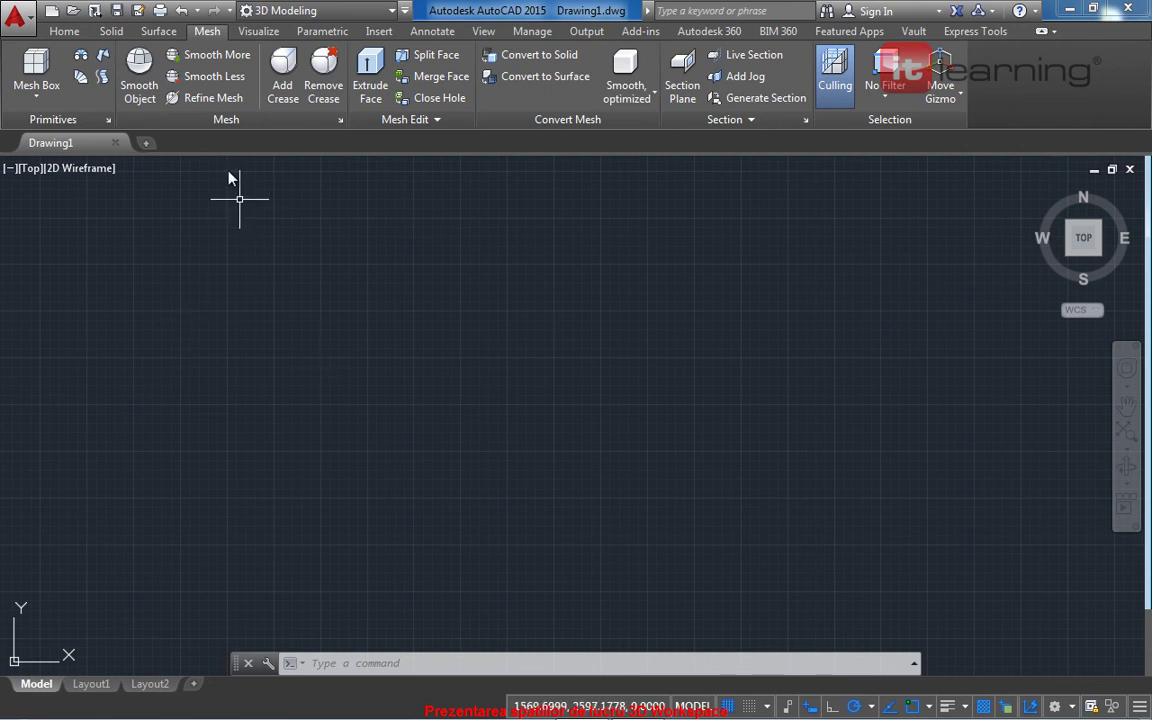
Step: Show the Visualize tab with lights, sun, materials, camera and rendering tools
click(259, 32)
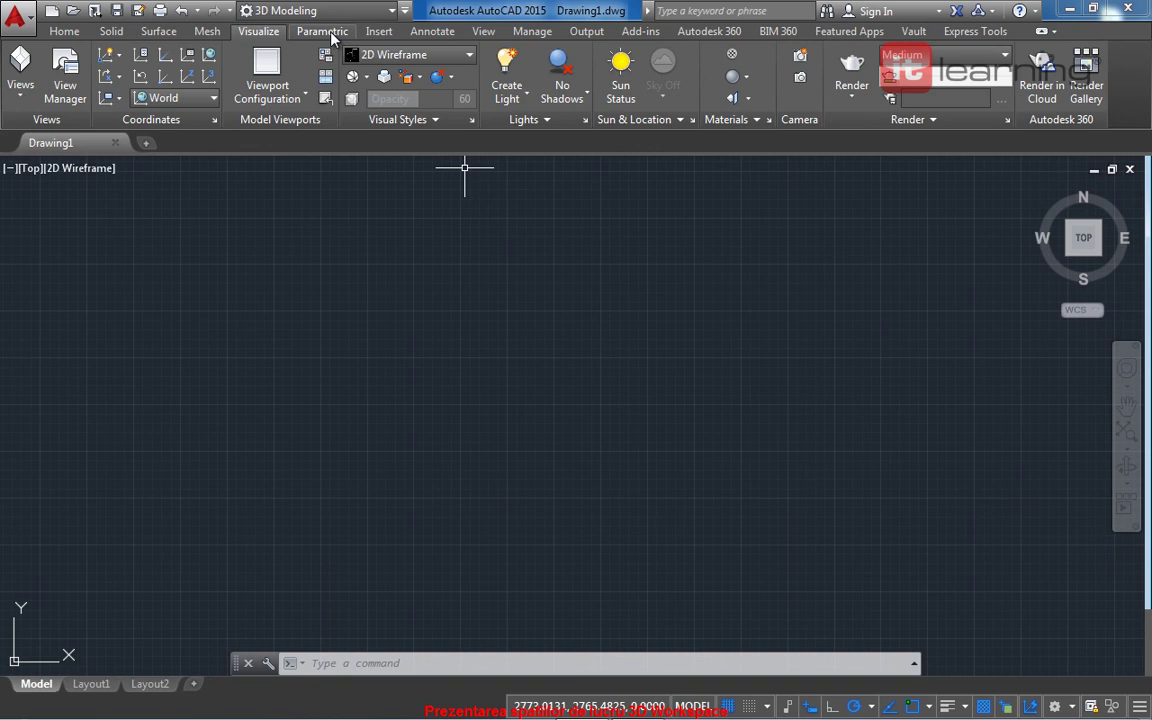
Step: Browse the Parametric and Insert tabs, then return to the Home tab
click(333, 37)
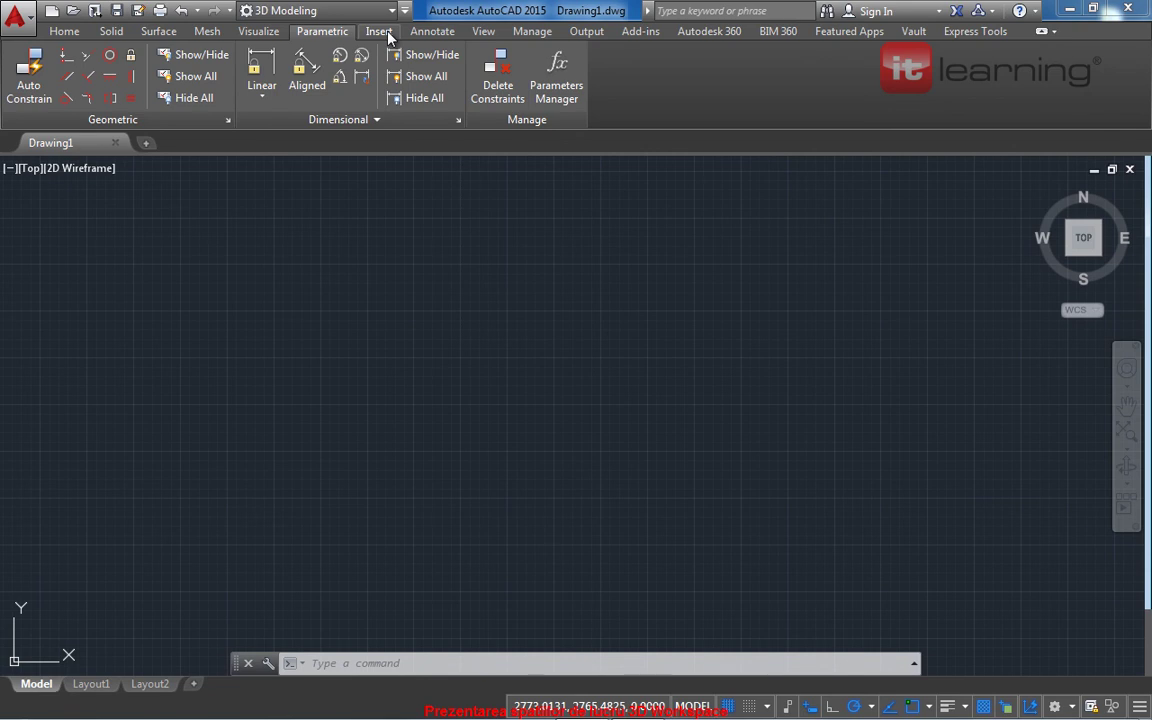
click(379, 31)
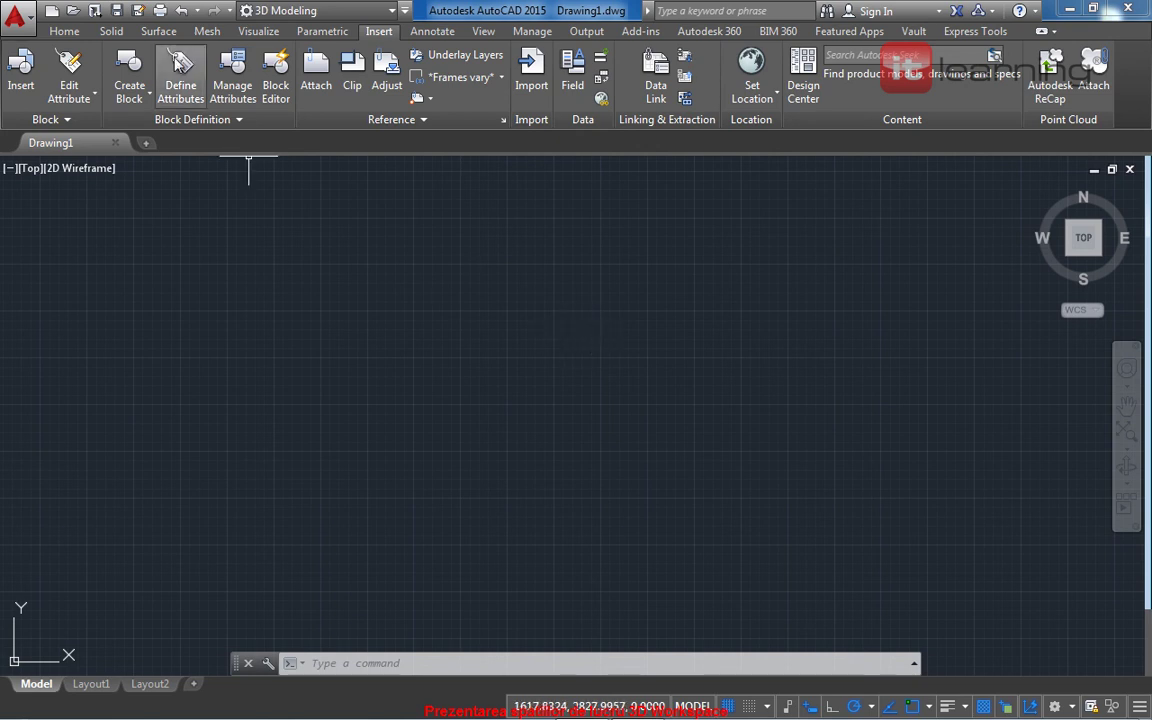
click(63, 31)
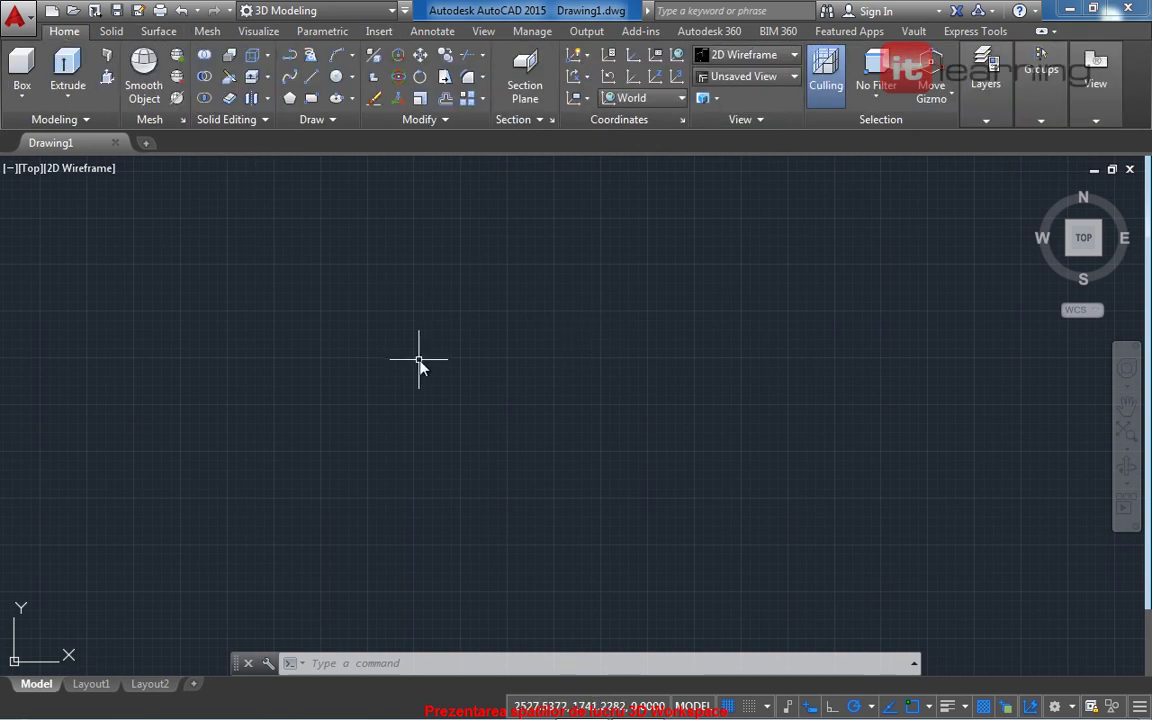